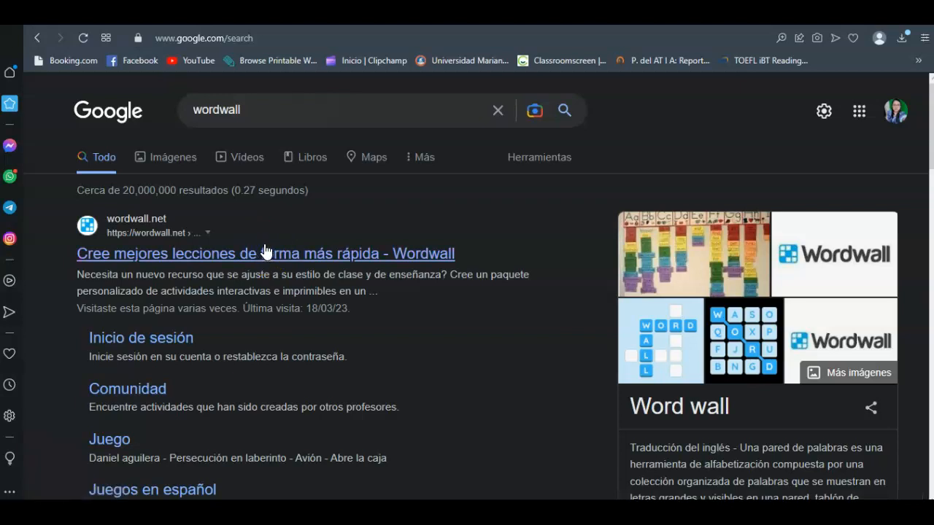
Step: Open the Wordwall site from the search results and sign in with the last listed Google account
left_click(289, 258)
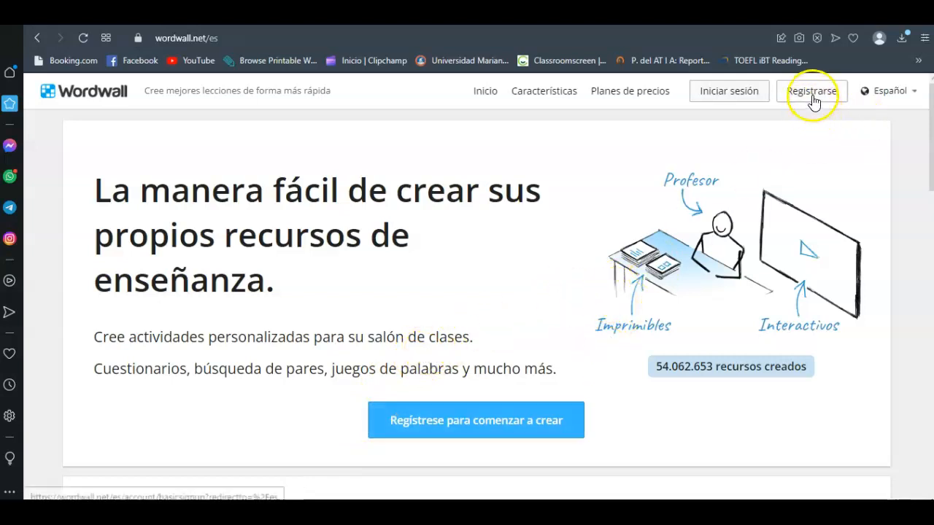
left_click(747, 95)
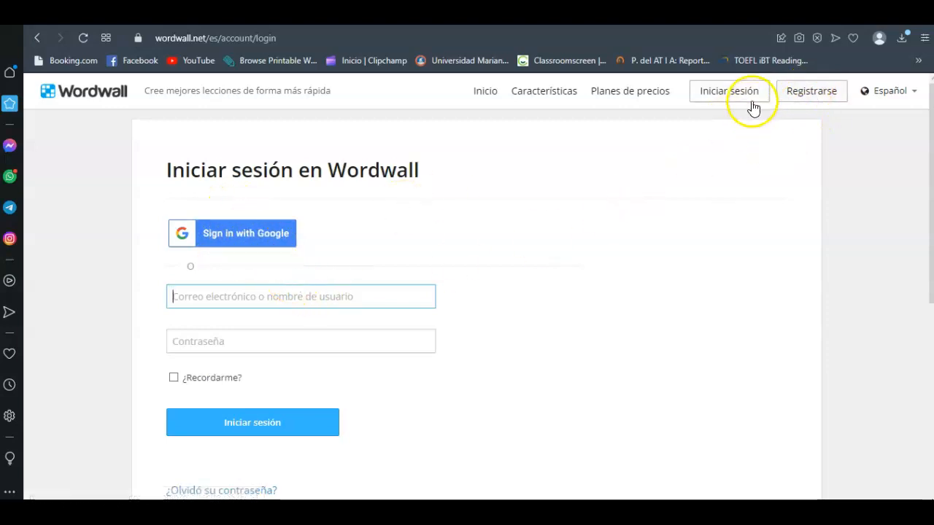
left_click(242, 234)
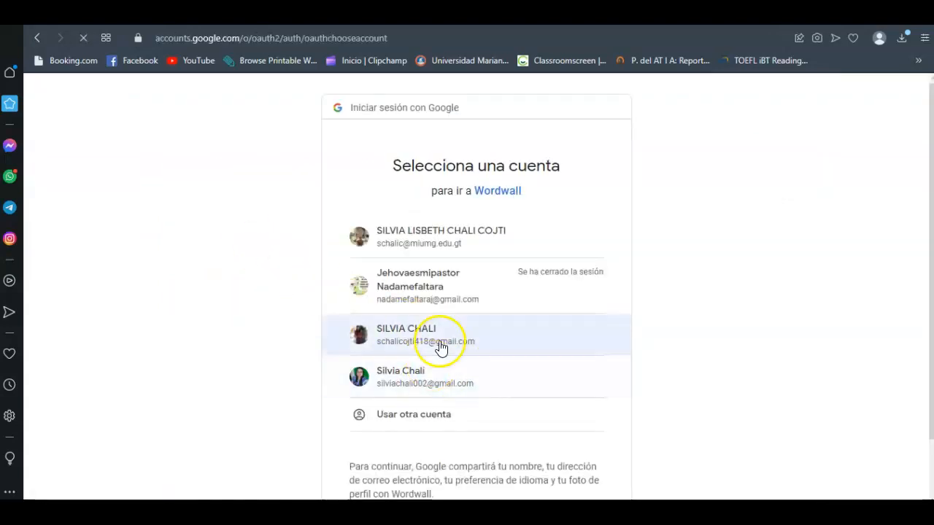
left_click(421, 386)
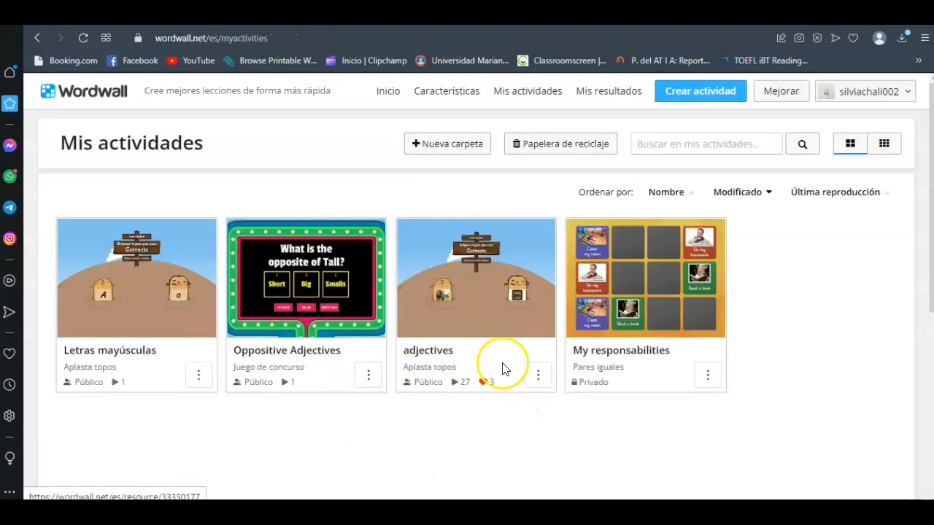
Step: Create a new activity with the "Abre la caja" template
scroll(538, 313, "down", 1)
scroll(538, 317, "up", 1)
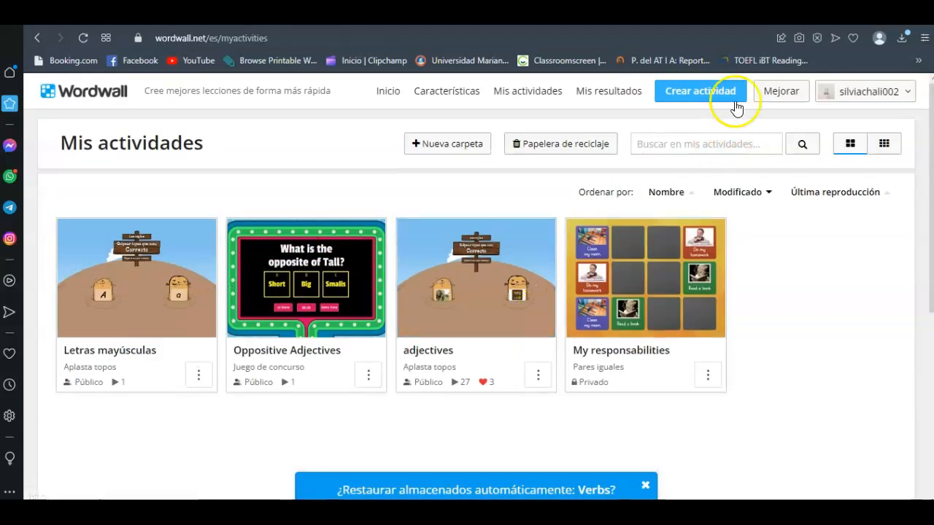
left_click(690, 104)
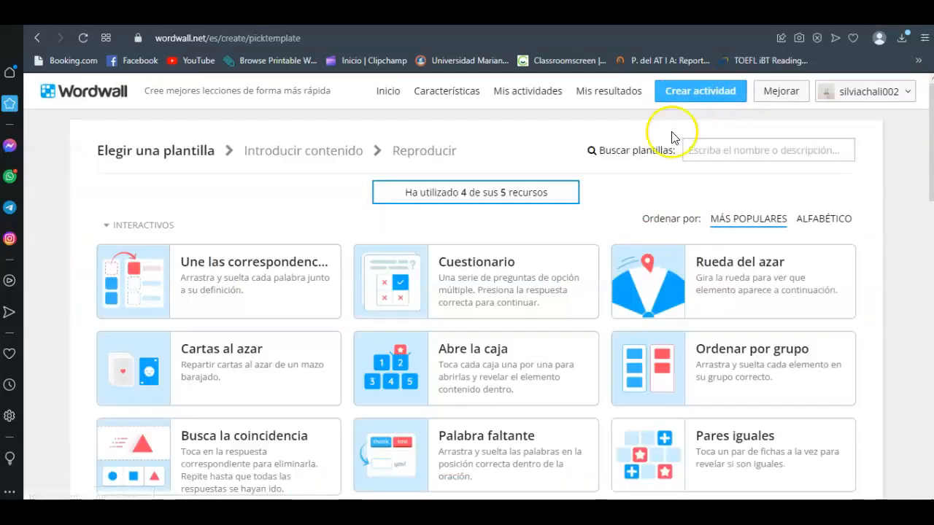
scroll(463, 350, "down", 2)
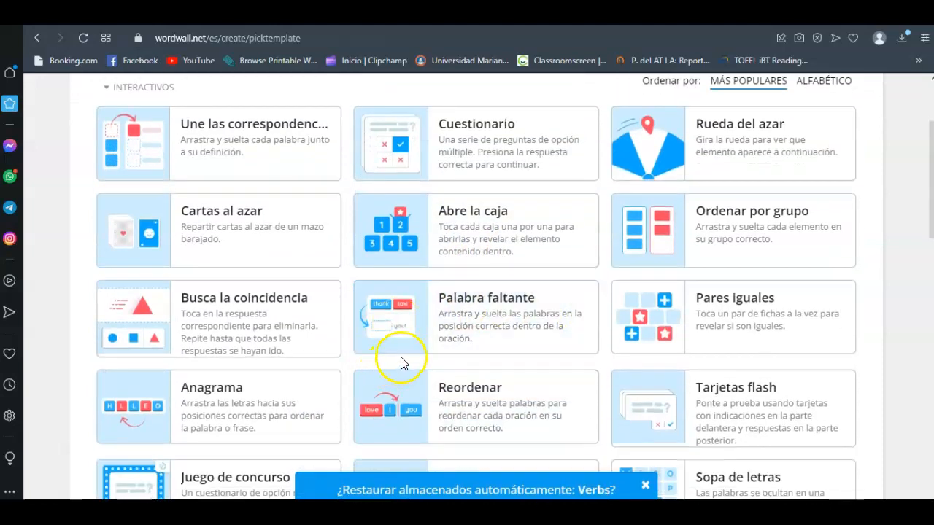
scroll(444, 359, "up", 2)
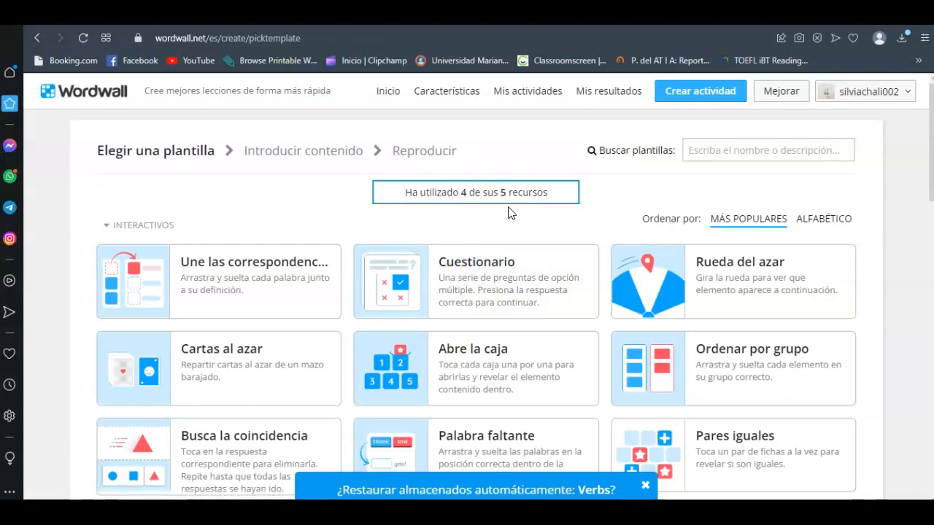
scroll(509, 211, "down", 1)
left_click(401, 305)
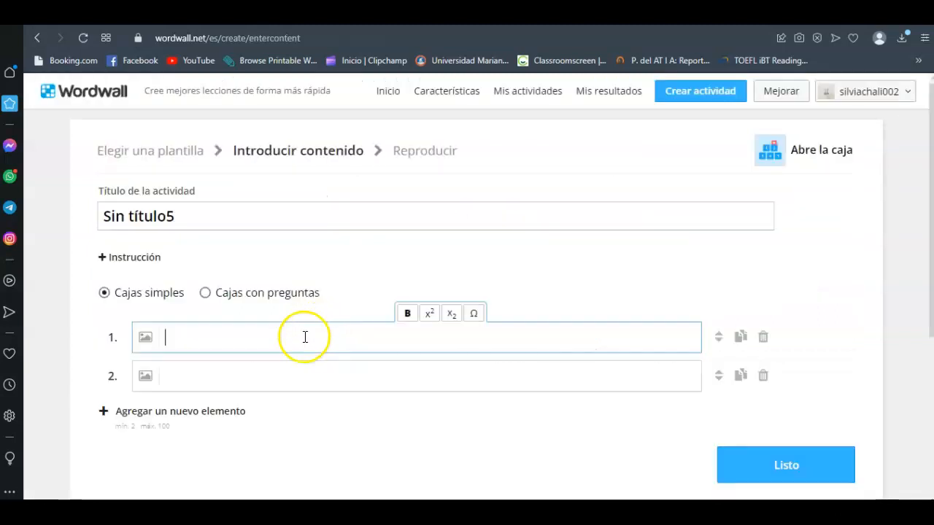
Step: Set the activity to "Cajas con preguntas" and title it "Verbs"
left_click(206, 293)
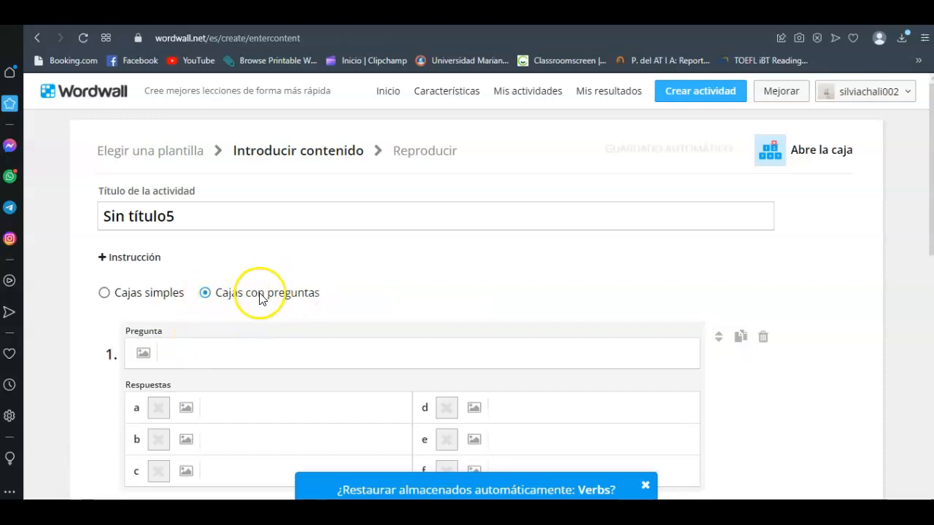
triple_click(192, 221)
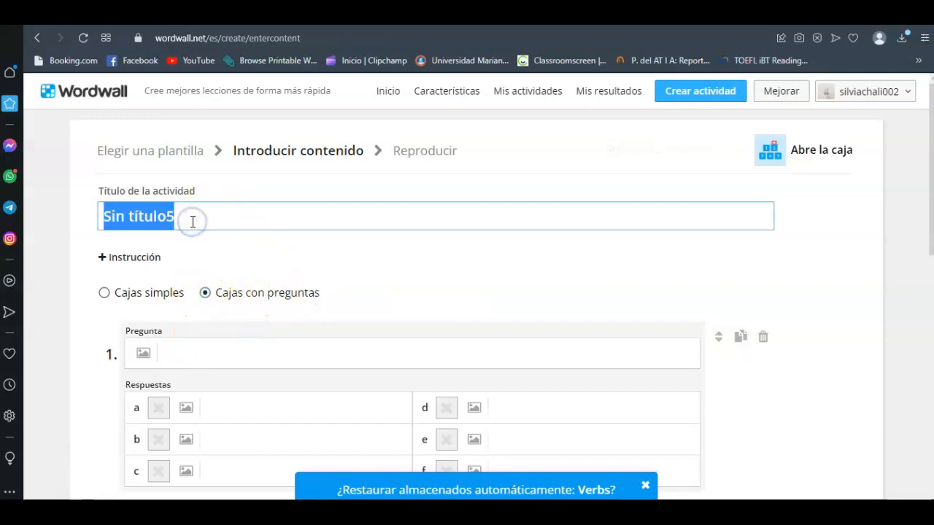
type("Verbs")
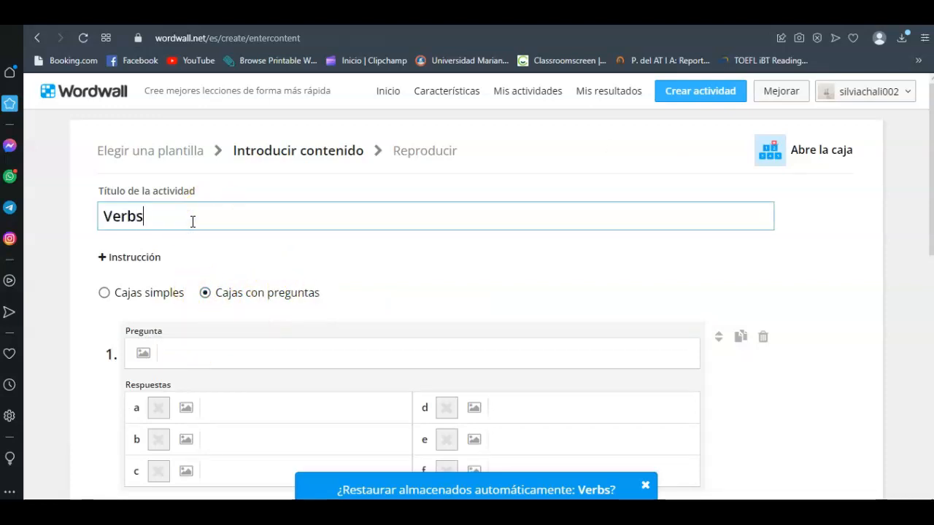
scroll(196, 221, "down", 2)
type("erbs")
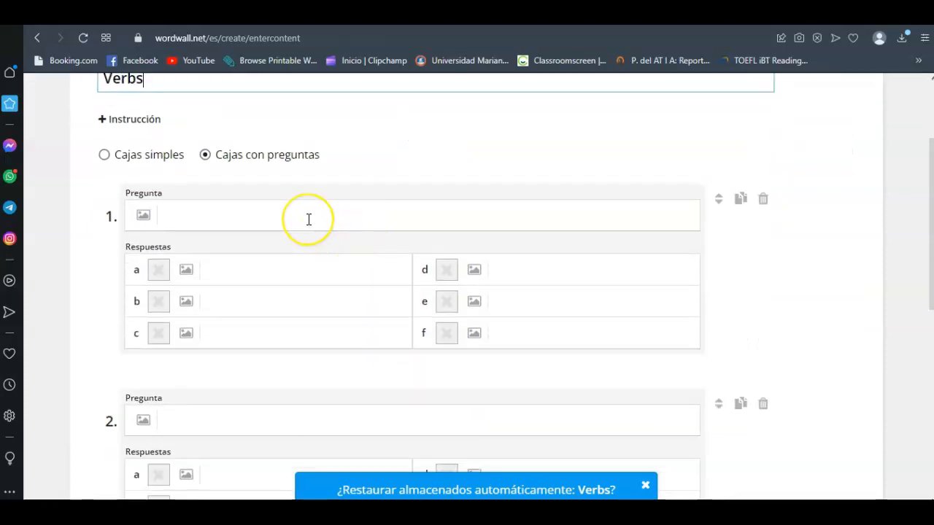
type("W")
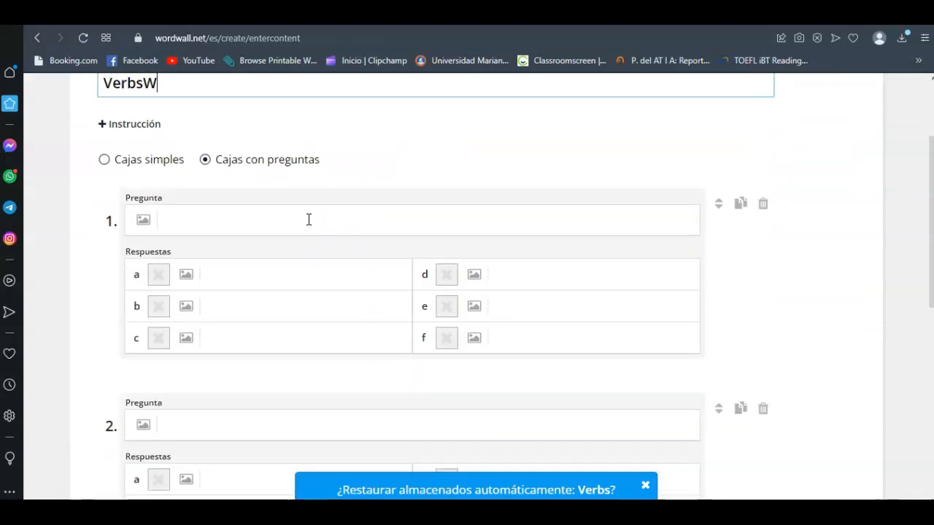
Step: Enter question 1 as "What is a verb?" with the answers Sleep, Blue and Big, marking Sleep as correct
left_click(285, 222)
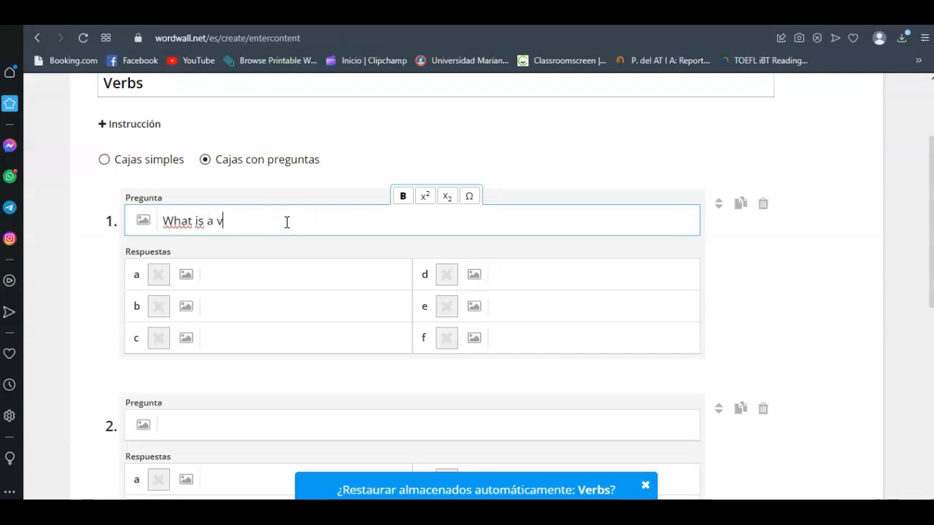
type("What is a verb?")
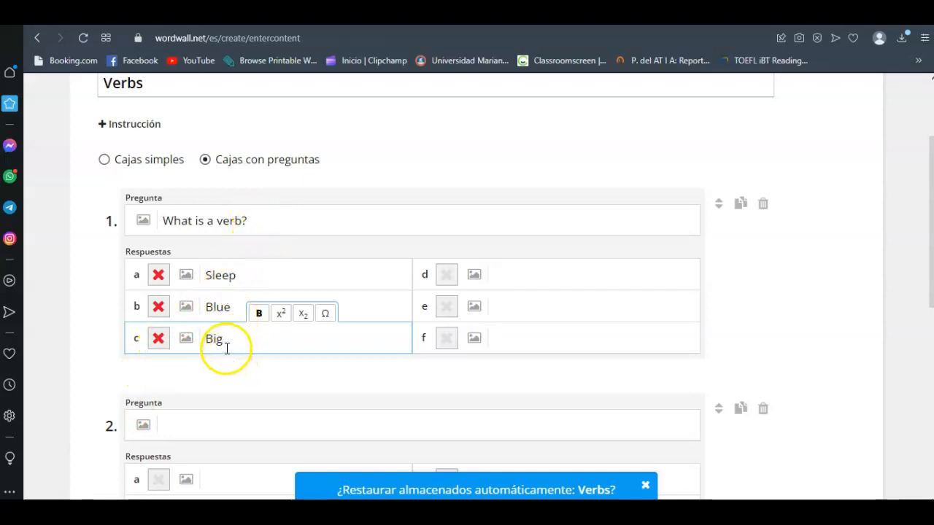
left_click(159, 277)
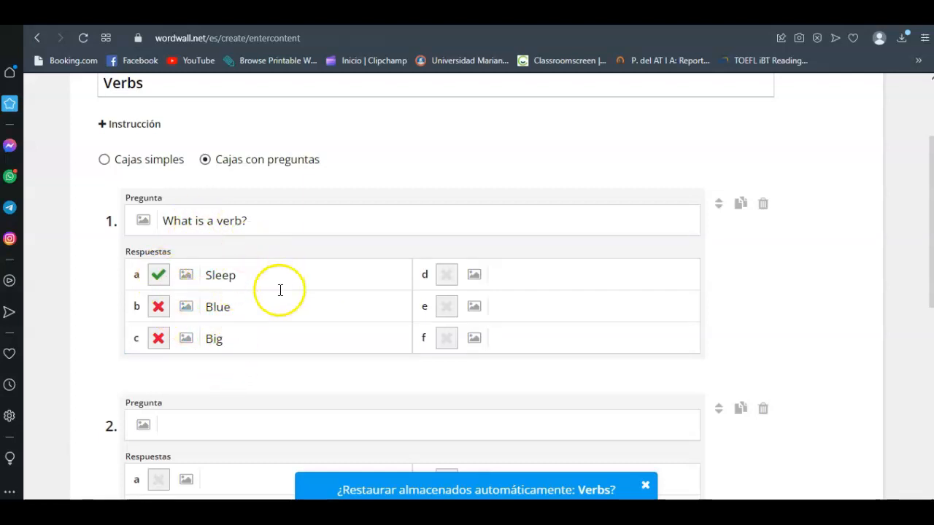
Step: Enter question 2 as "Choos the verb" with the answers AM, TALL and Sweater, marking AM as correct
scroll(278, 287, "down", 2)
scroll(162, 286, "down", 1)
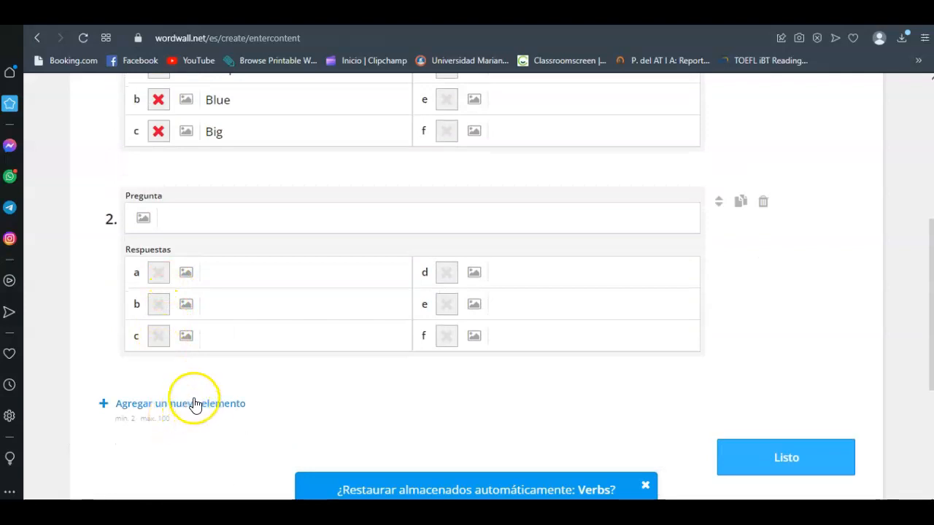
left_click(219, 223)
scroll(226, 261, "up", 2)
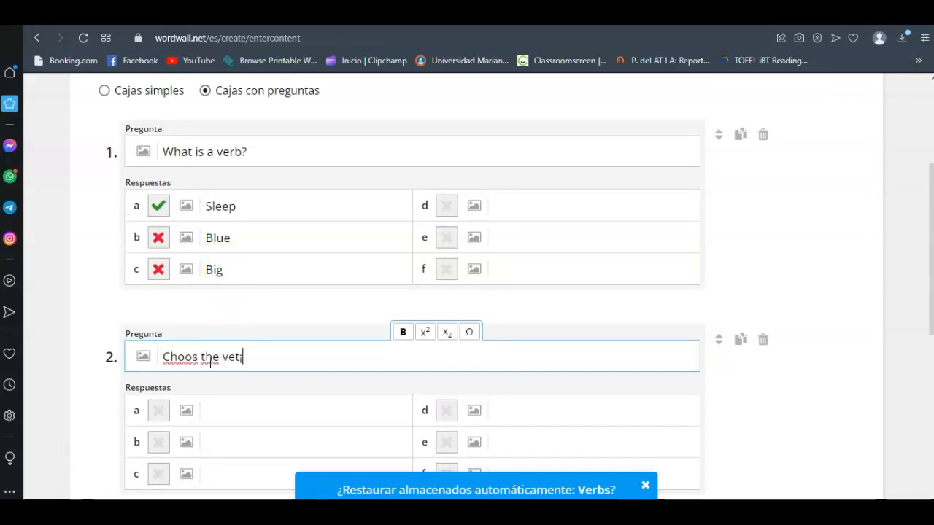
left_click(232, 406)
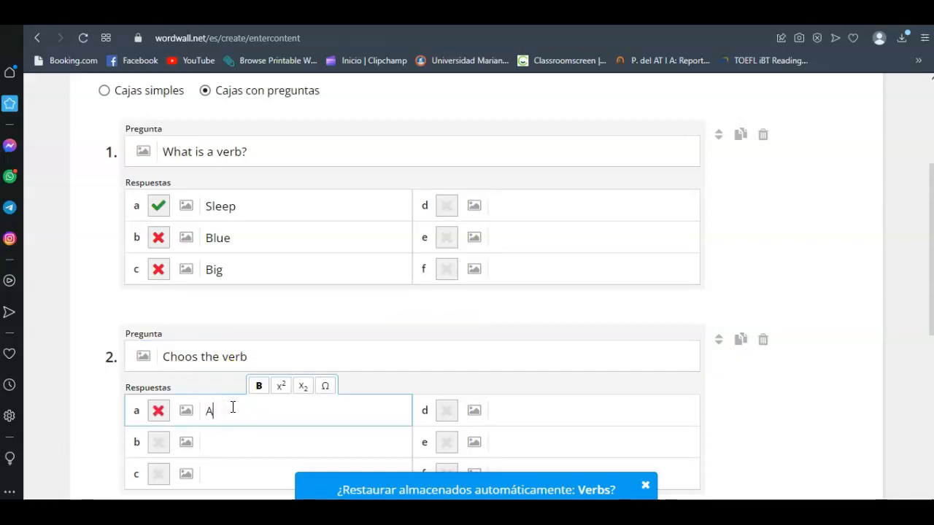
scroll(232, 408, "down", 1)
left_click(242, 372)
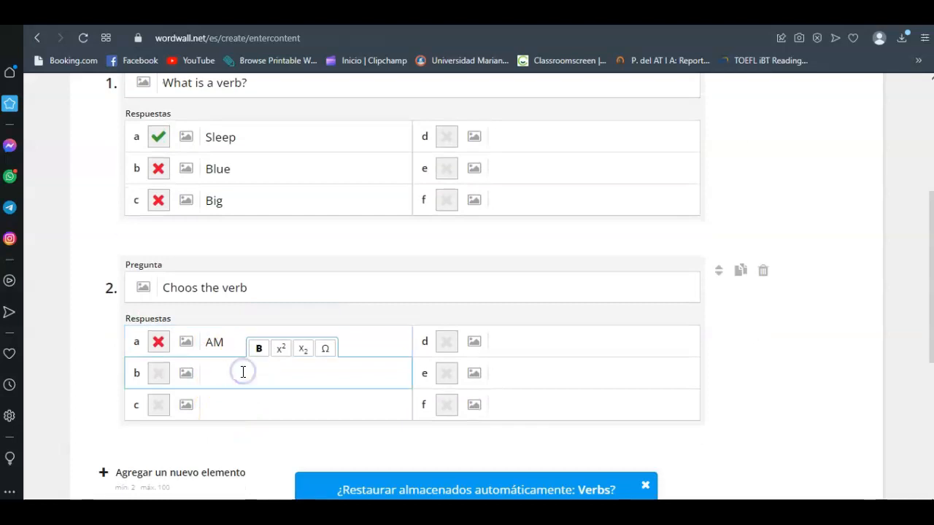
left_click(253, 407)
left_click(230, 371)
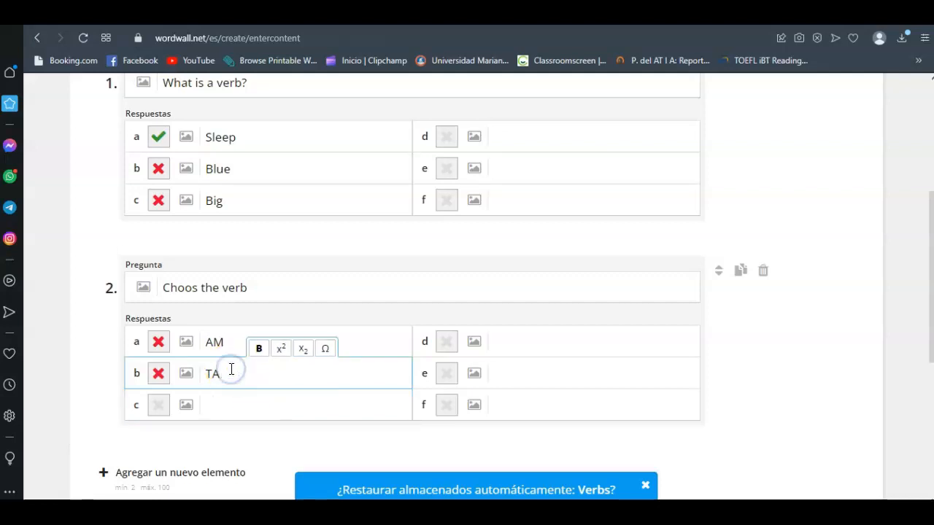
left_click(231, 410)
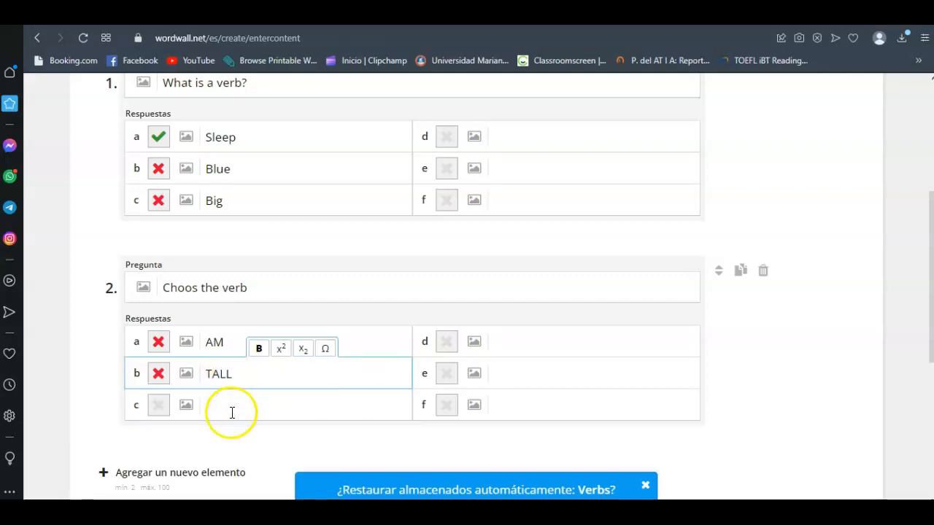
left_click(158, 342)
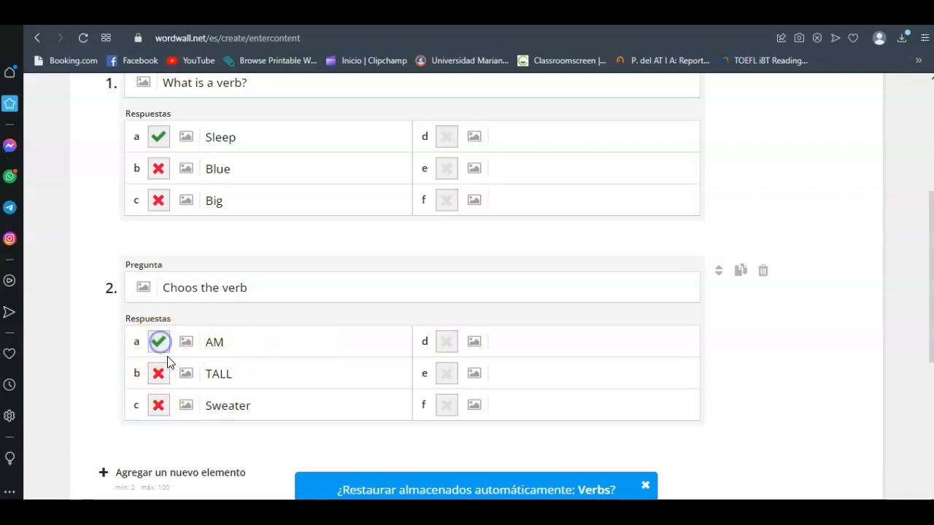
Step: Finish editing the Verbs activity and start playing the game
scroll(317, 356, "down", 4)
left_click(756, 250)
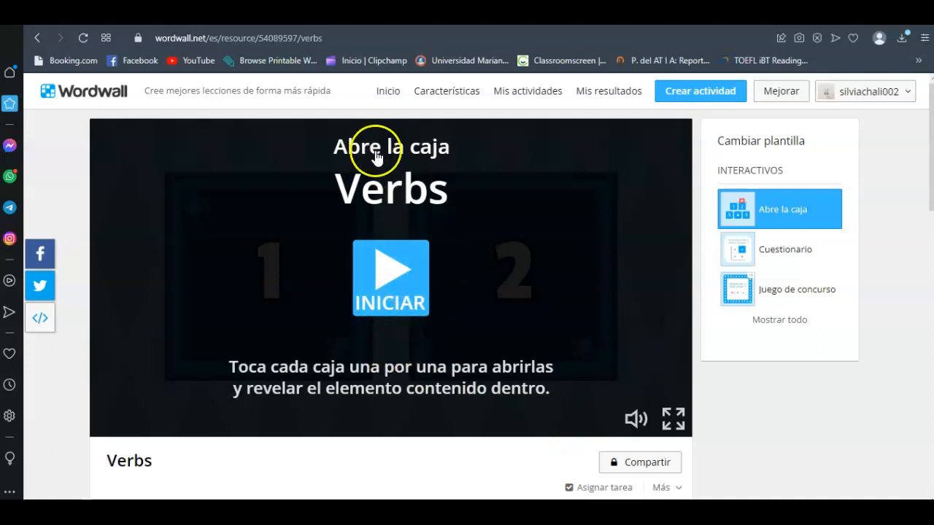
left_click(391, 280)
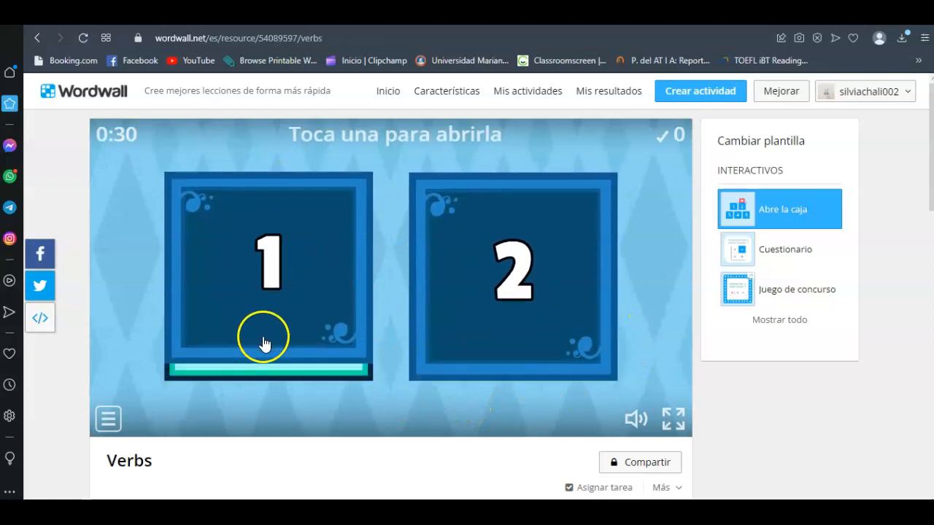
Step: Test both boxes, answering "What is a verb?" with Sleep and "Choos the verb" with AM
left_click(219, 305)
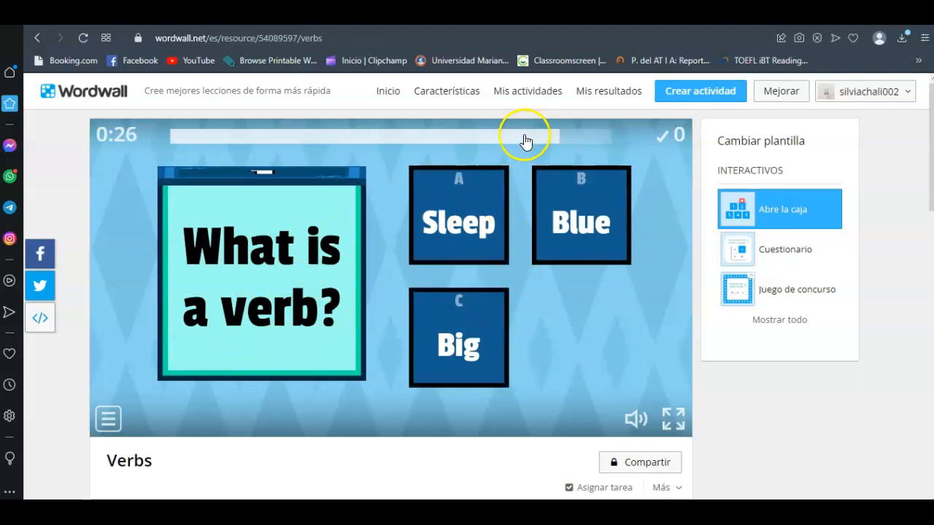
left_click(478, 247)
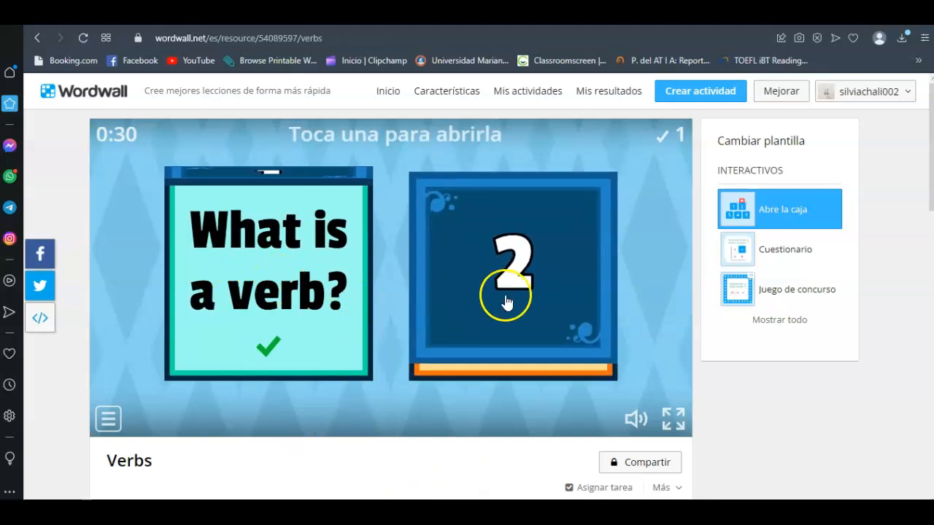
left_click(560, 316)
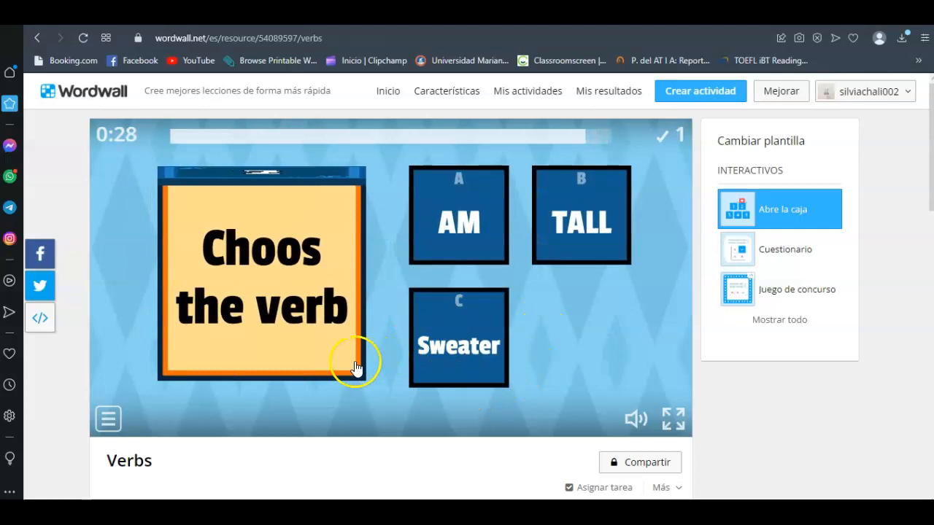
scroll(352, 329, "down", 3)
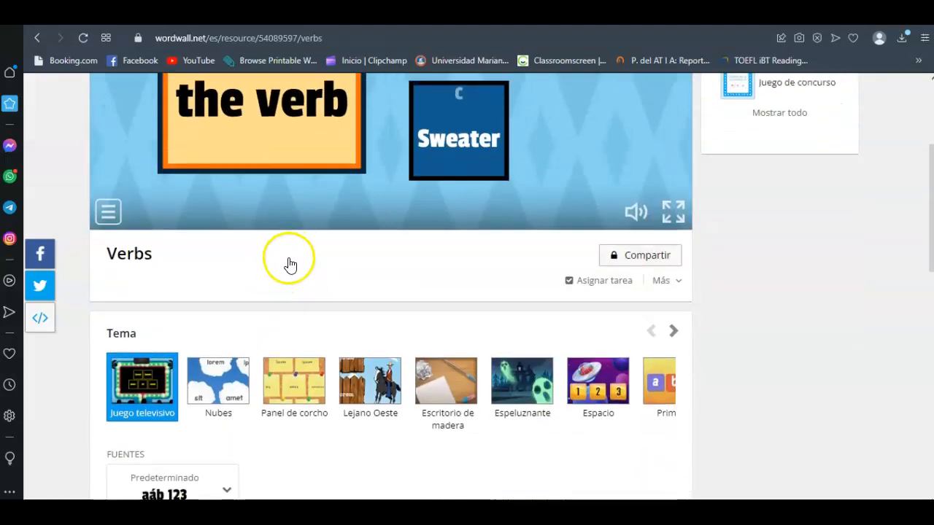
scroll(289, 262, "up", 3)
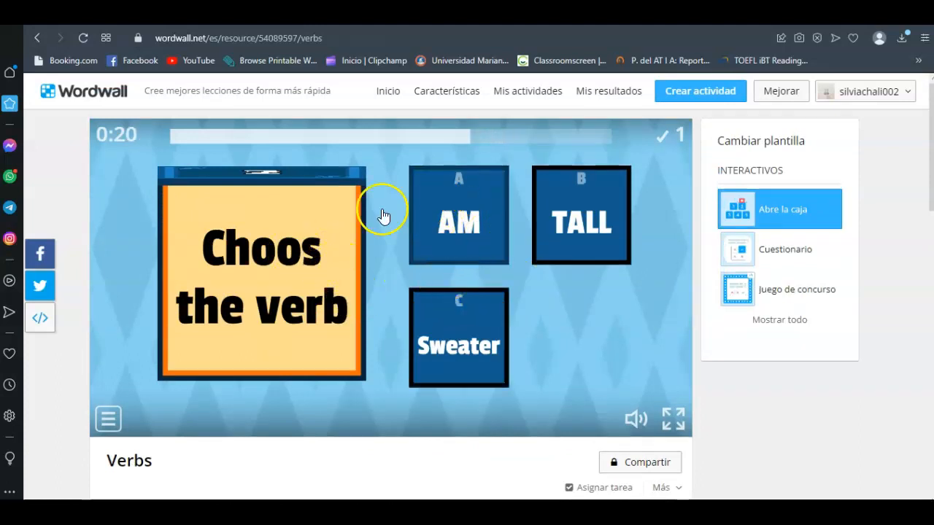
left_click(457, 243)
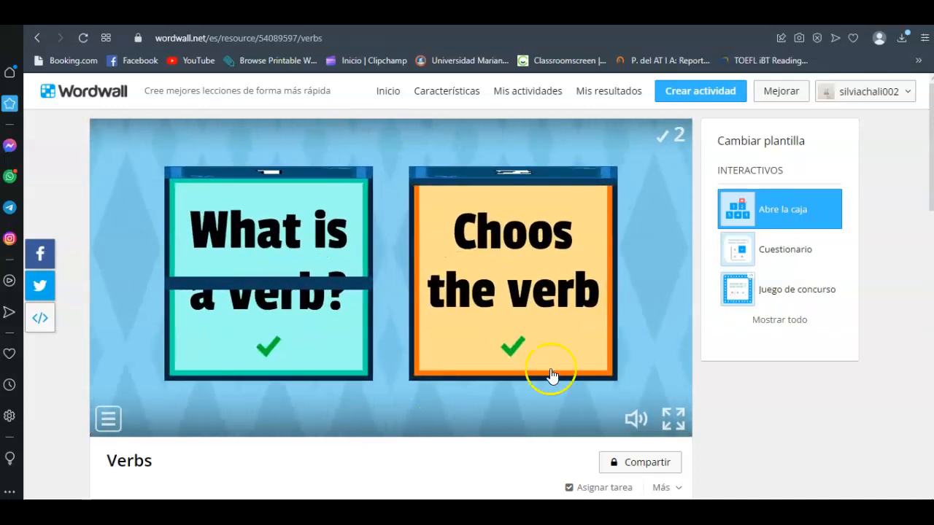
Step: Return from the completed game to the content editing page of the Verbs activity
scroll(525, 355, "down", 4)
scroll(510, 430, "up", 4)
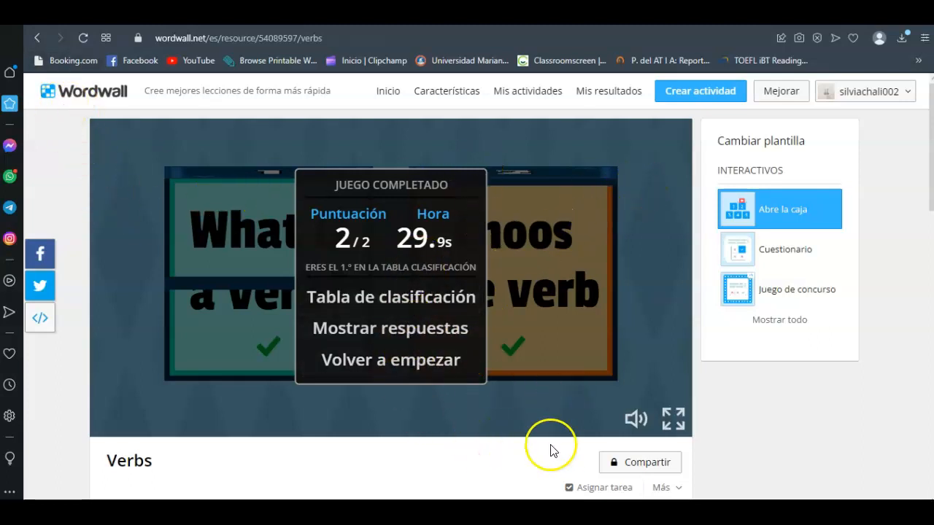
scroll(499, 447, "down", 4)
scroll(475, 431, "up", 4)
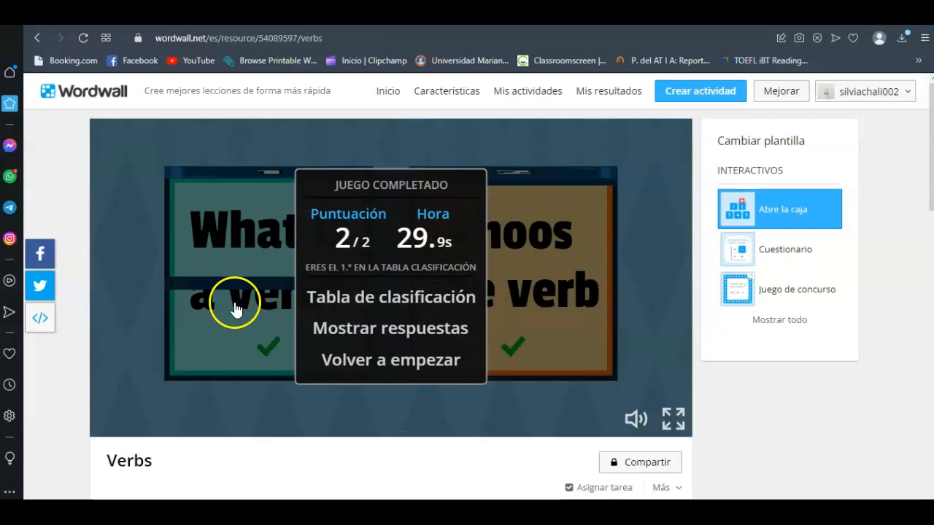
left_click(38, 38)
scroll(582, 377, "up", 10)
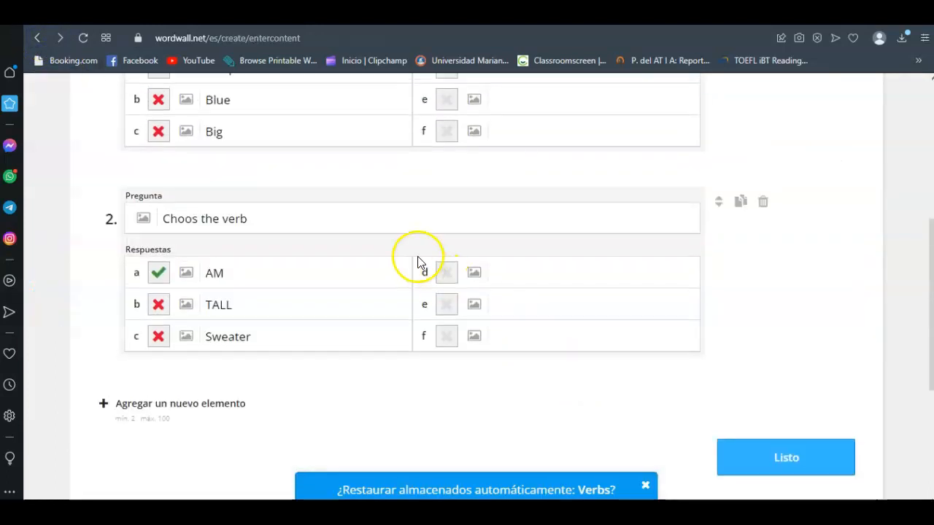
Step: Correct the text of question 2 to "Choose the verb" and finish editing the Verbs activity
scroll(253, 286, "down", 1)
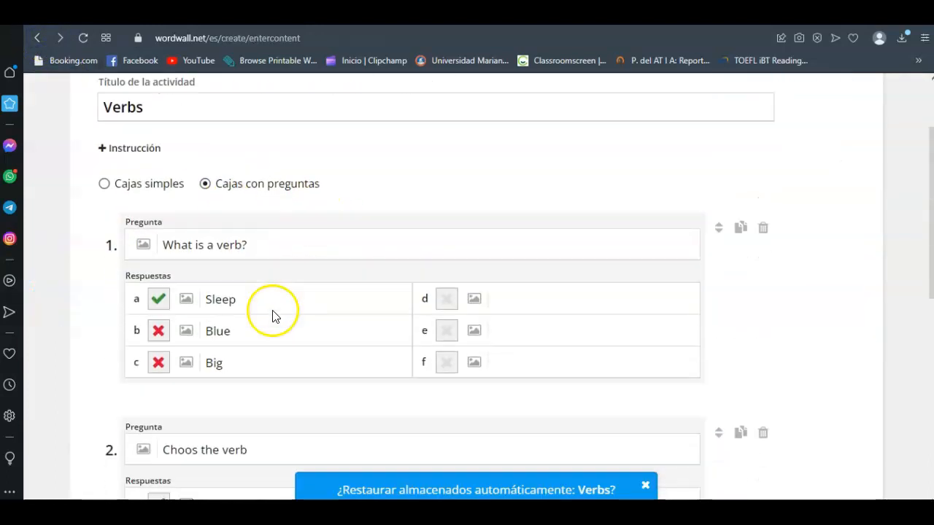
left_click(196, 430)
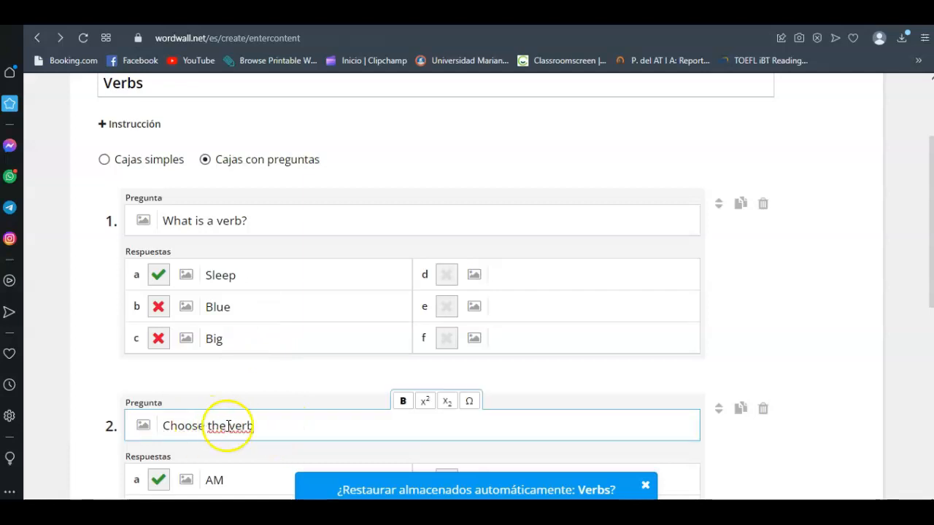
scroll(234, 425, "down", 5)
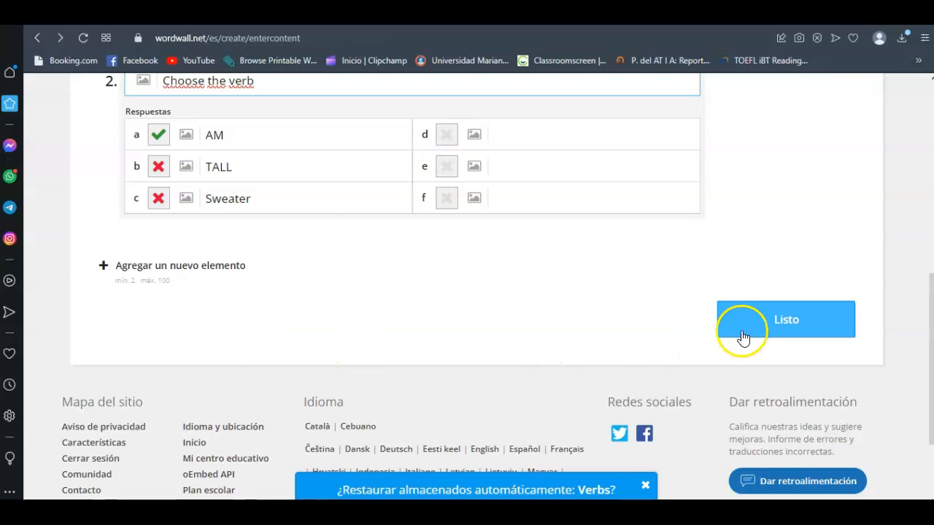
left_click(782, 328)
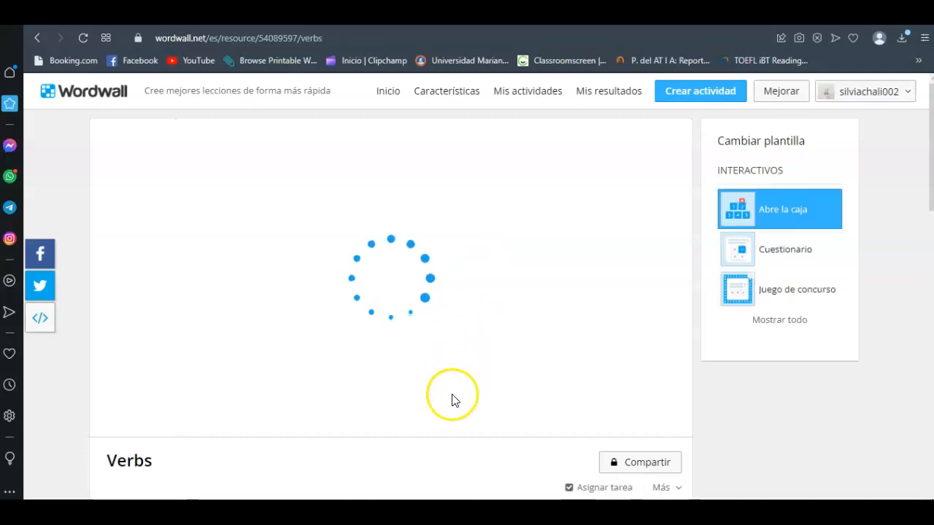
Step: Start the Verbs game, open box 2 and answer "Choose the verb" with AM
scroll(474, 408, "down", 2)
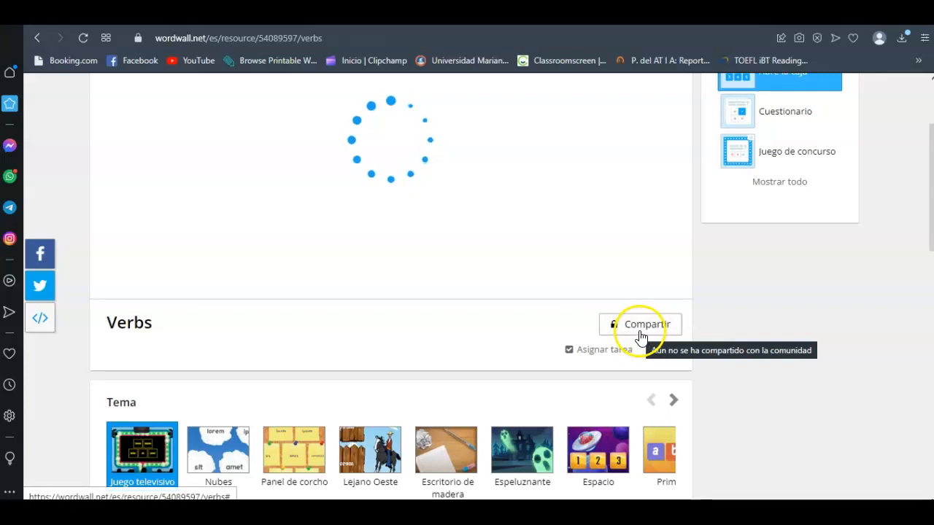
scroll(372, 141, "up", 1)
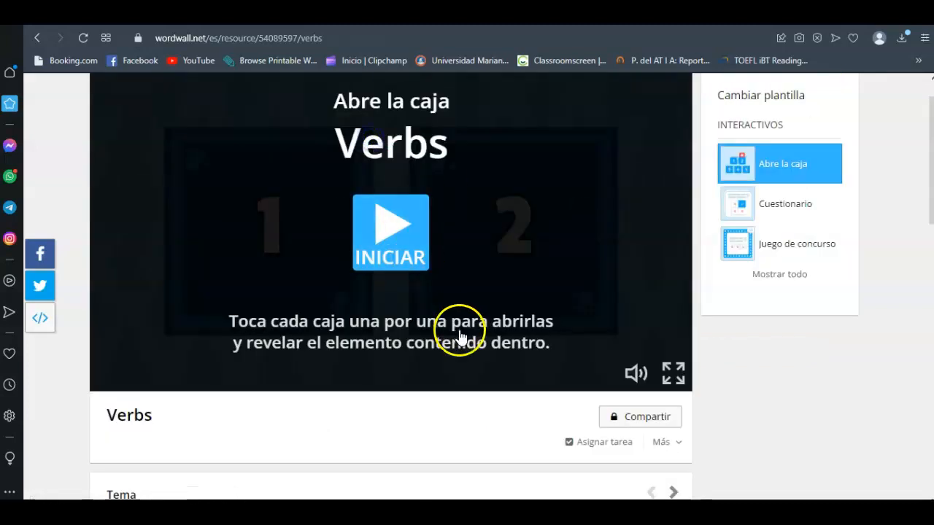
left_click(402, 231)
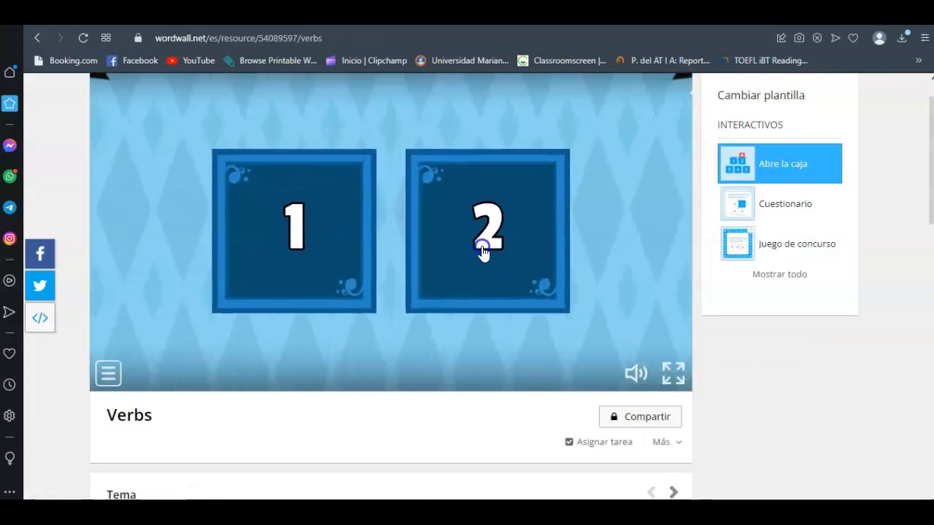
left_click(533, 261)
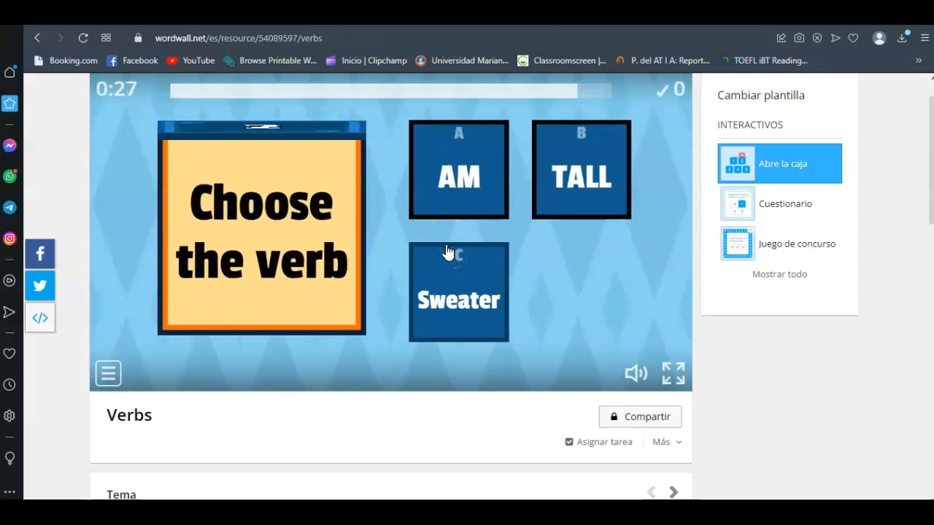
left_click(444, 177)
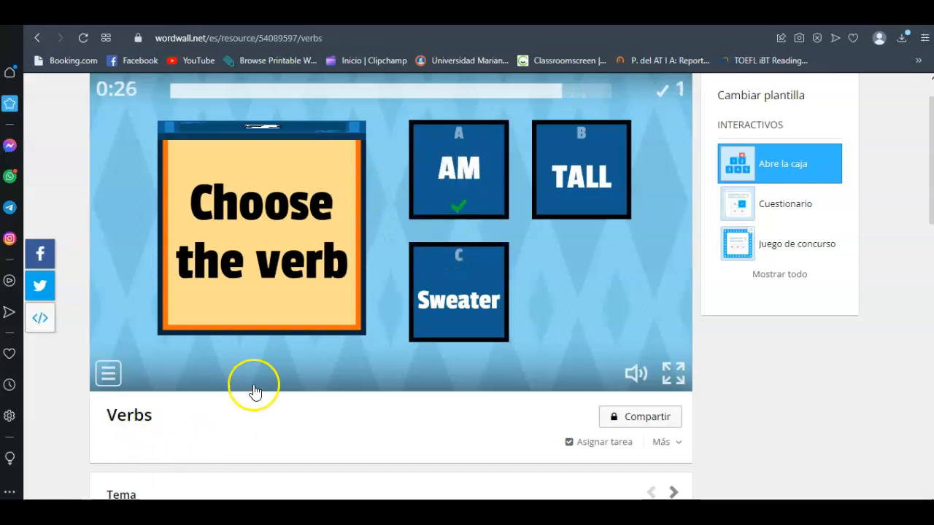